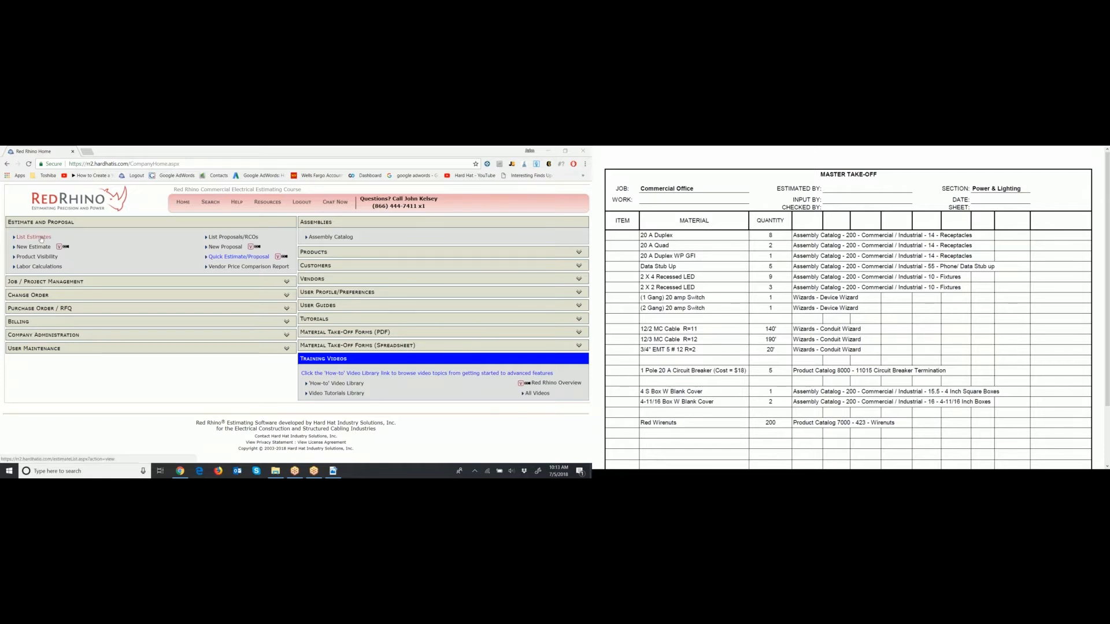
- Create a new estimate named "Commercial Estimate" and save it
{"action": "left_click", "coordinate": [40, 238]}
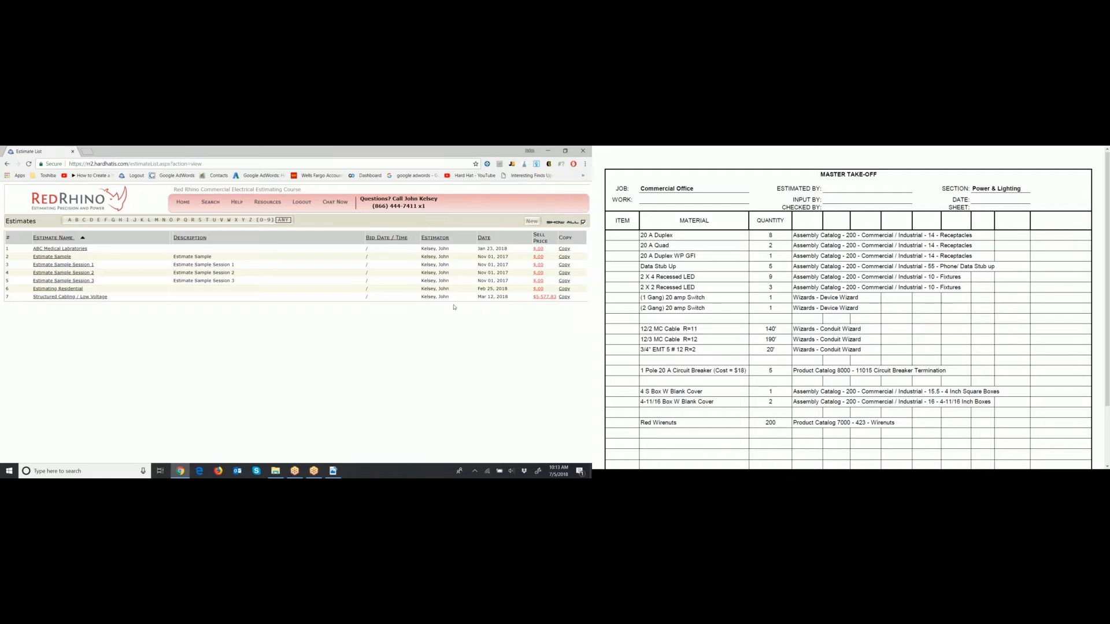
{"action": "left_click", "coordinate": [532, 221]}
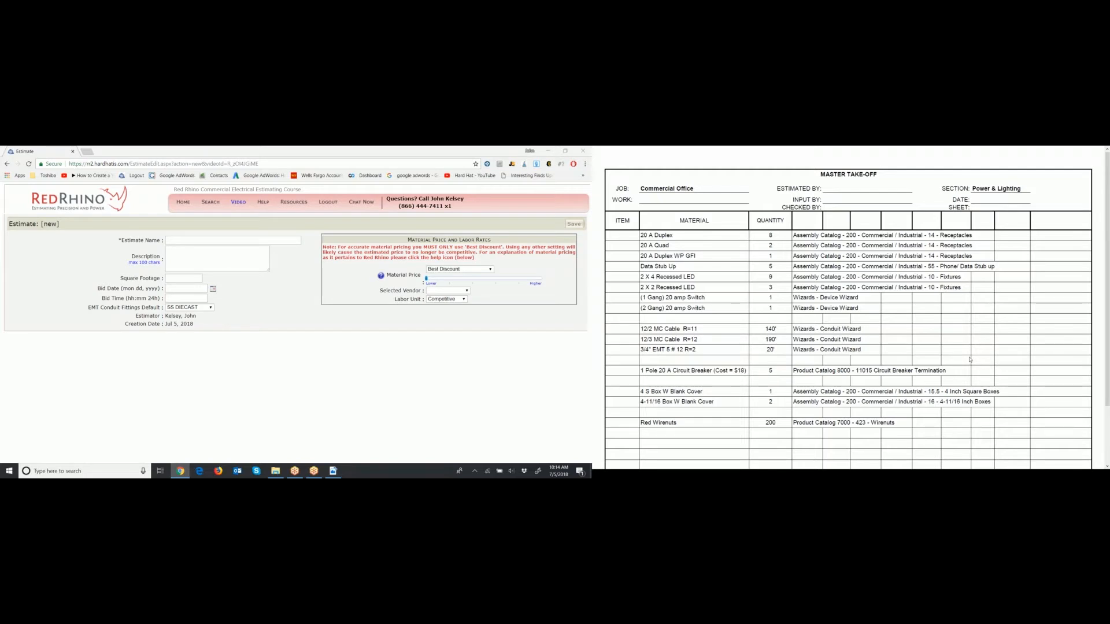
{"action": "left_click", "coordinate": [172, 241]}
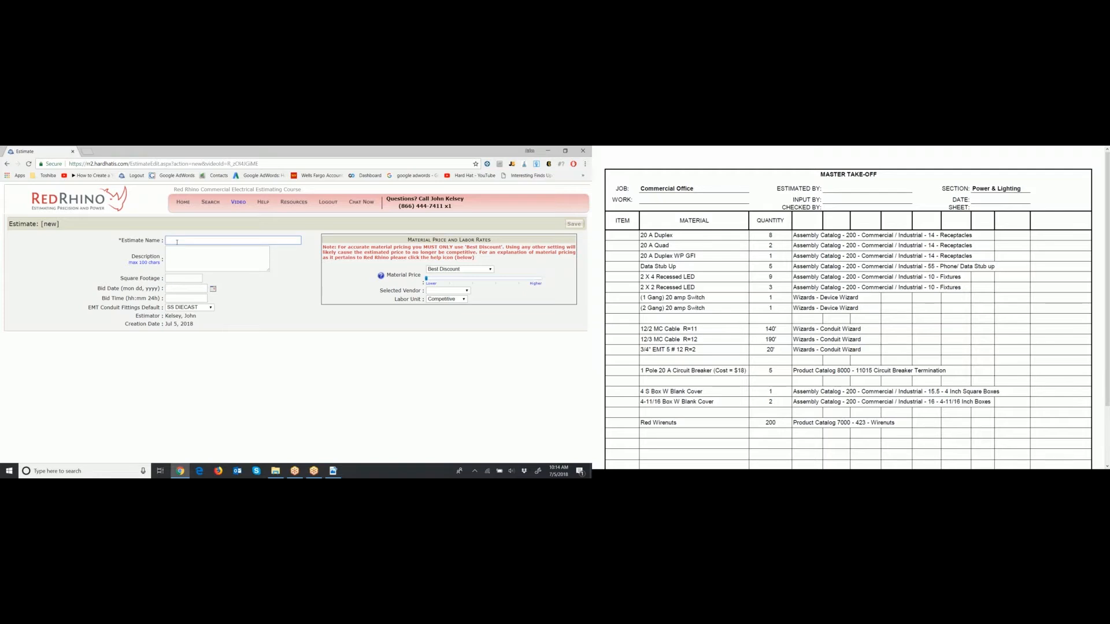
{"action": "type", "text": "Commercial Estimate"}
{"action": "left_click", "coordinate": [574, 224]}
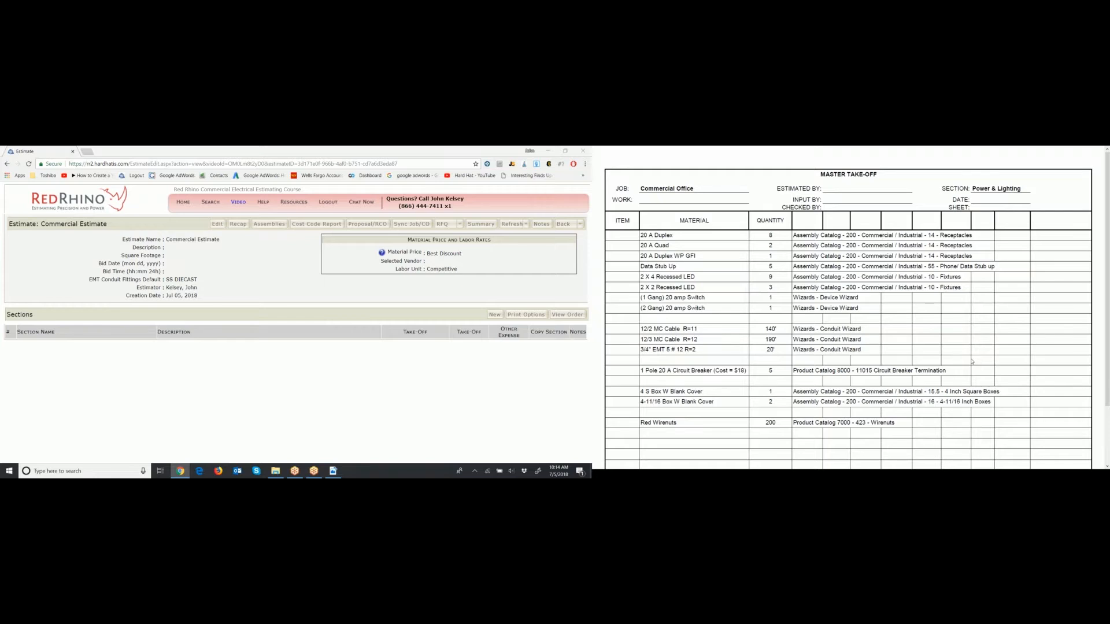
- Add a section named "Power & Lighting" to the estimate and open its take-off for editing
{"action": "left_click", "coordinate": [495, 316]}
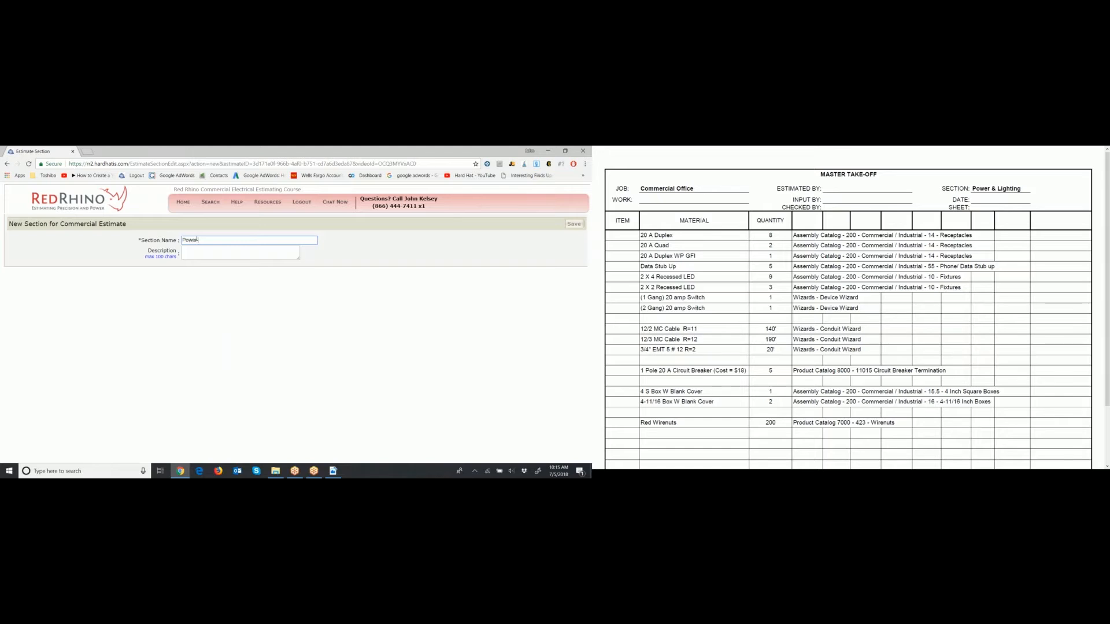
{"action": "type", "text": "ting"}
{"action": "left_click", "coordinate": [573, 225]}
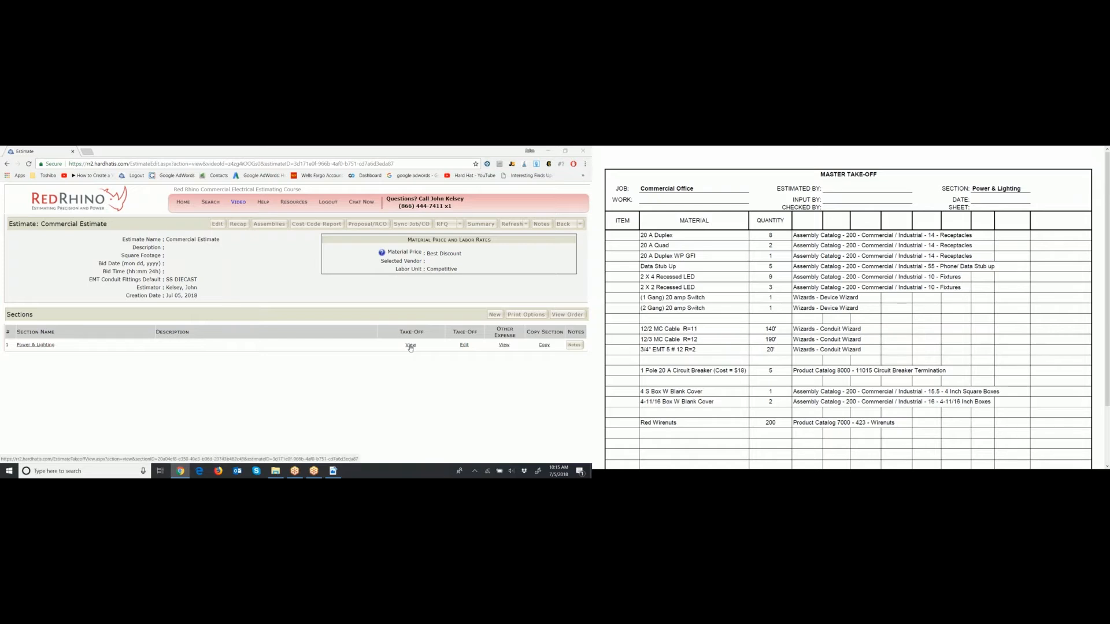
{"action": "left_click", "coordinate": [464, 345]}
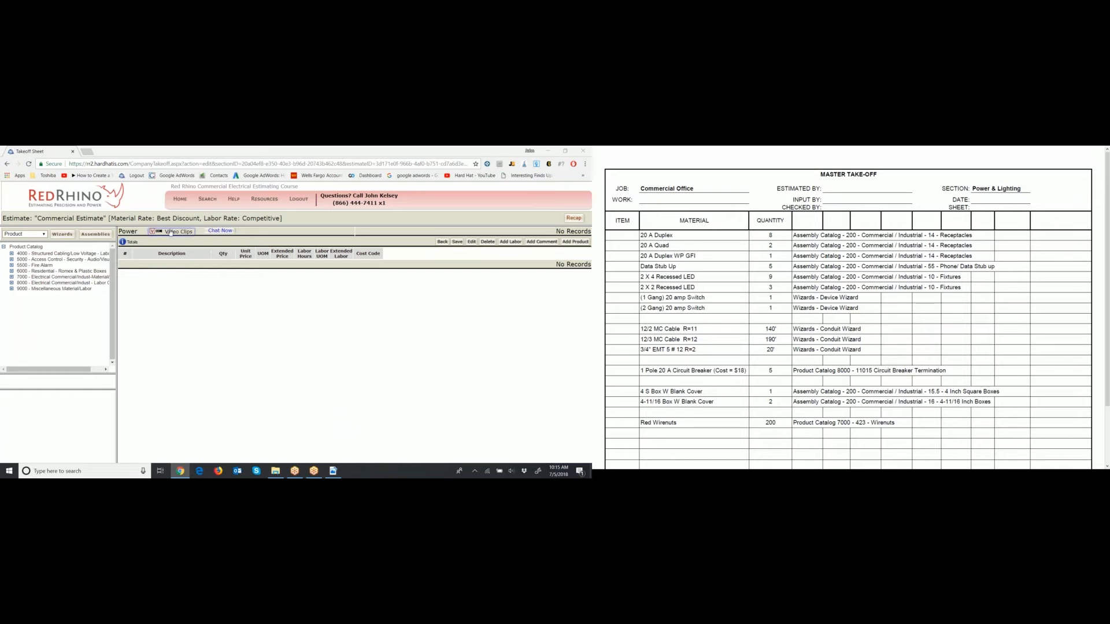
{"action": "left_click", "coordinate": [171, 232]}
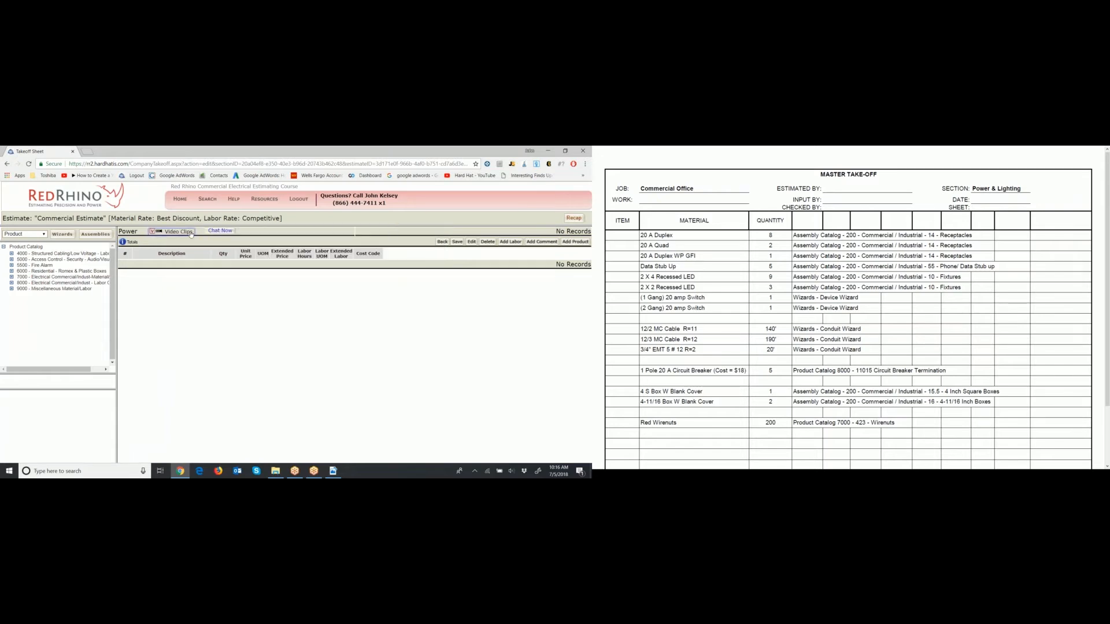
{"action": "mouse_move", "coordinate": [188, 234]}
{"action": "left_click", "coordinate": [1009, 348]}
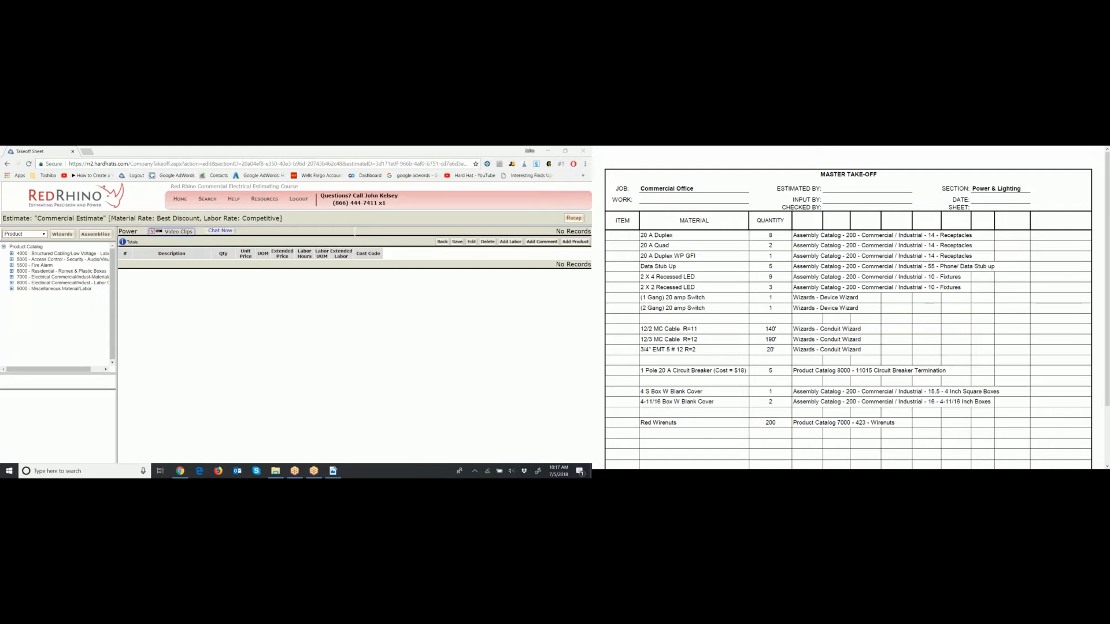
- Show the assemblies under 200 - Commercial / Industrial, 14.1 - Receptacles - Plastic Plates, and widen the catalog area to fit their names
{"action": "left_click", "coordinate": [88, 235]}
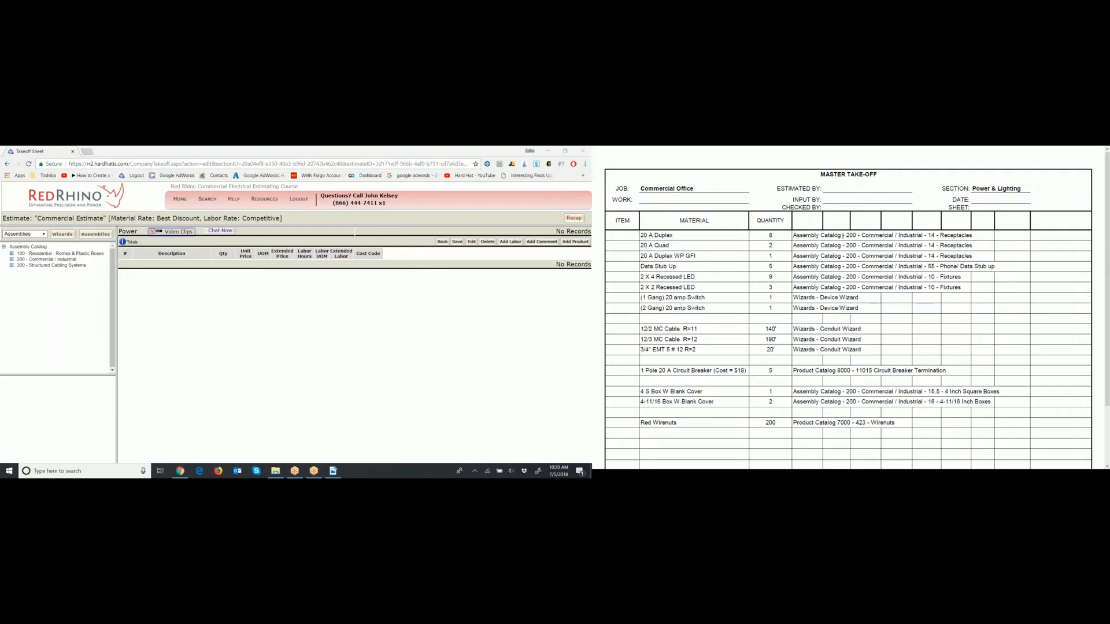
{"action": "left_click", "coordinate": [12, 260]}
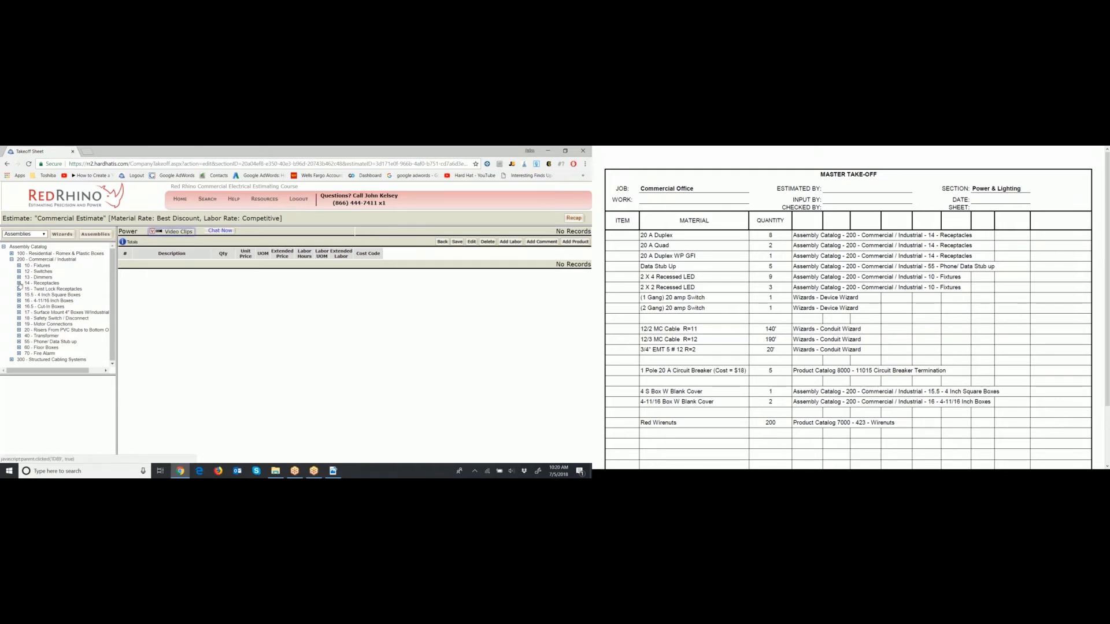
{"action": "left_click", "coordinate": [19, 284]}
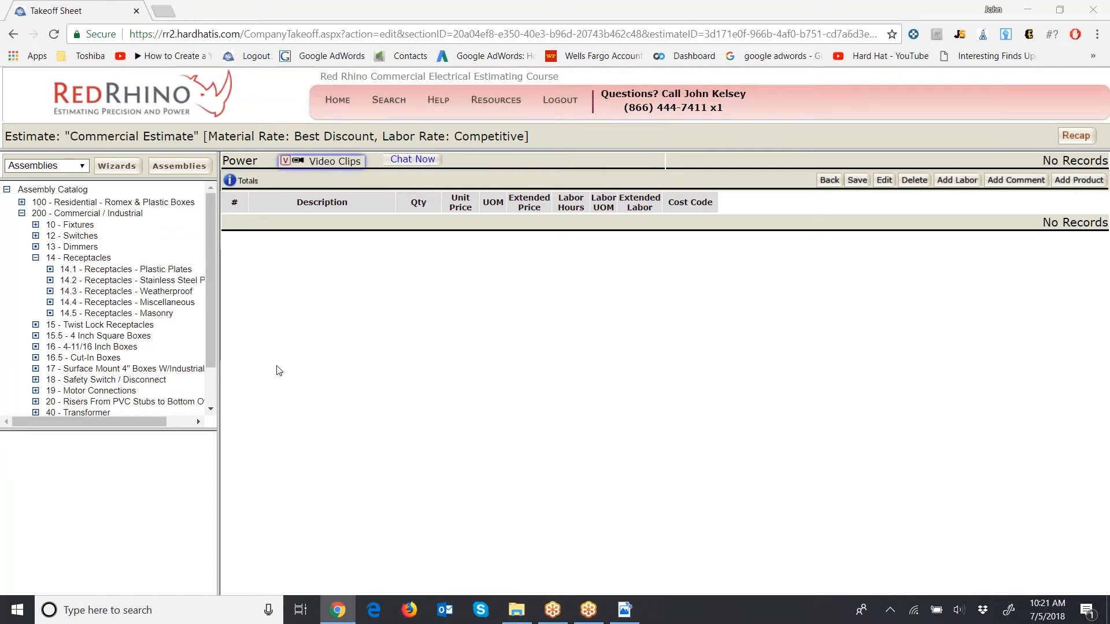
{"action": "left_click", "coordinate": [101, 271]}
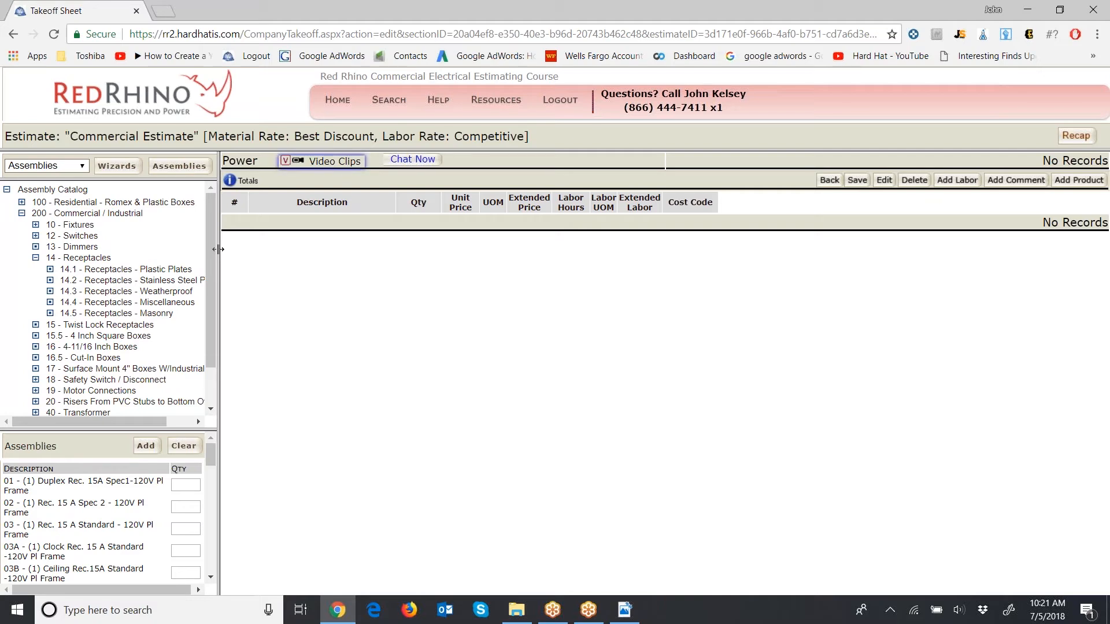
{"action": "left_click_drag", "start_coordinate": [217, 249], "coordinate": [395, 261]}
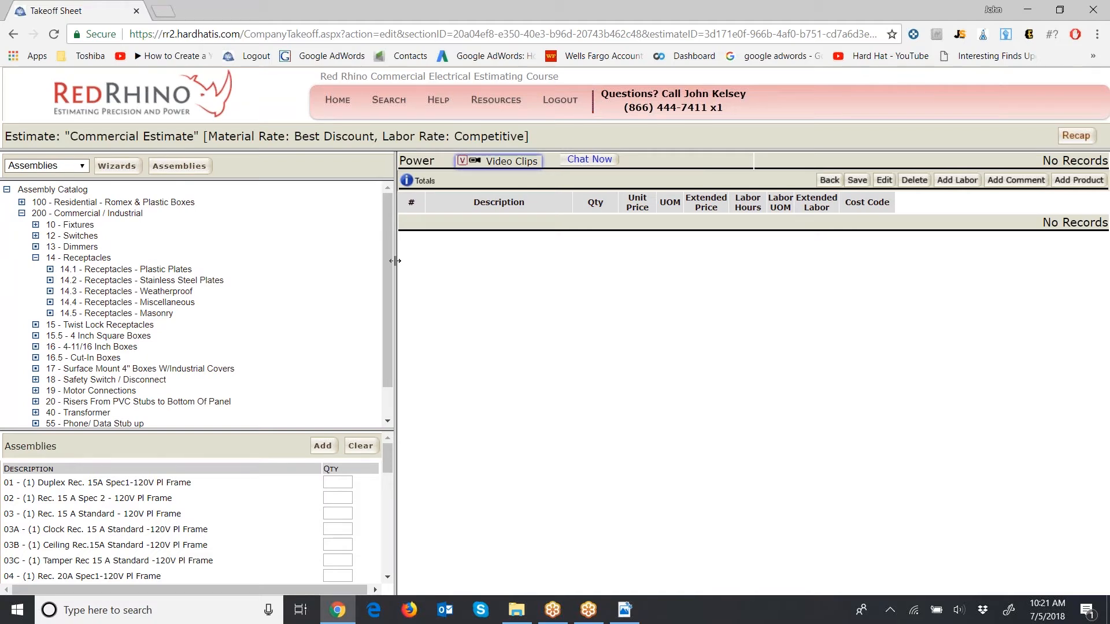
{"action": "left_click_drag", "start_coordinate": [395, 261], "coordinate": [397, 261]}
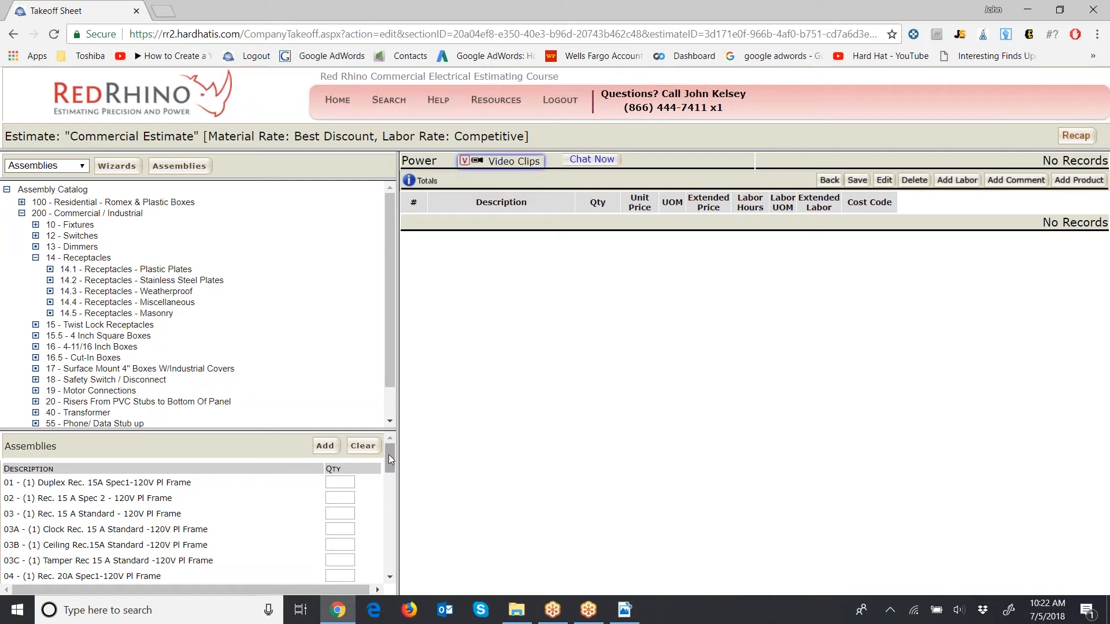
- Try adding one "06 - (1) Rec. 20A Standard-120V Pl Frame" assembly to the take-off and give the take-off table more width
{"action": "left_click_drag", "start_coordinate": [388, 457], "coordinate": [389, 467]}
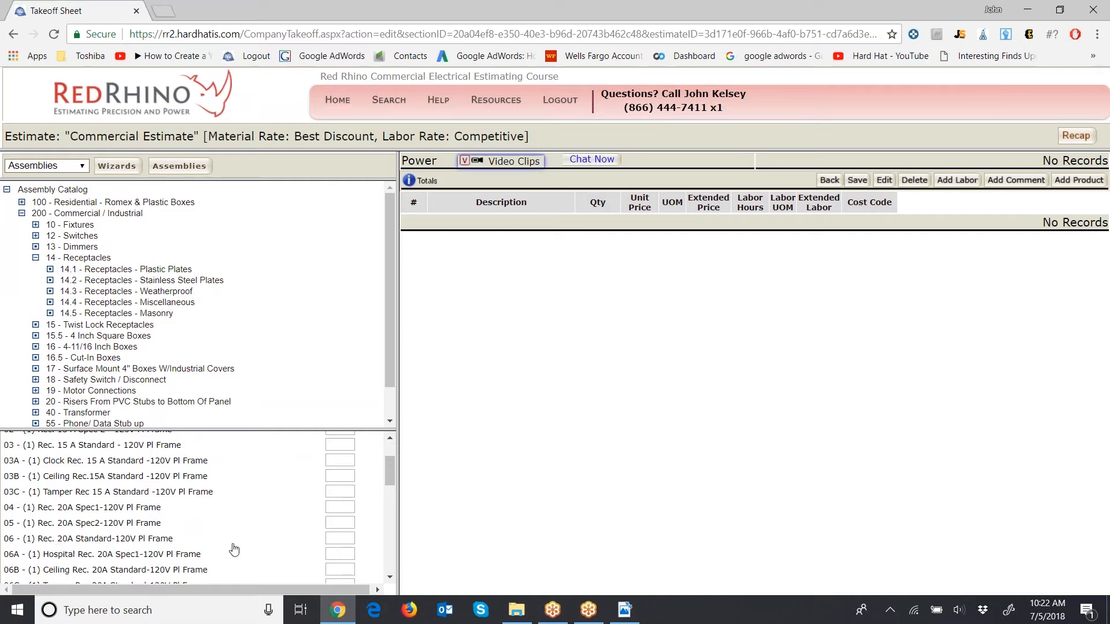
{"action": "left_click", "coordinate": [342, 537]}
{"action": "type", "text": "1"}
{"action": "scroll", "coordinate": [390, 459], "scroll_direction": "up", "scroll_amount": 3}
{"action": "left_click", "coordinate": [344, 449]}
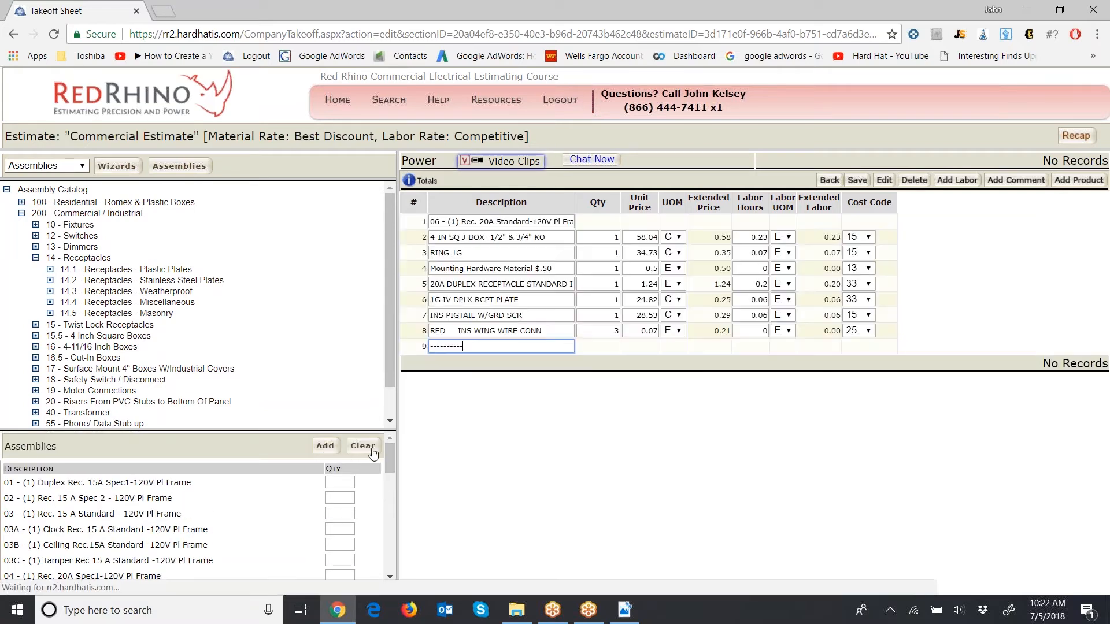
{"action": "left_click_drag", "start_coordinate": [397, 307], "coordinate": [288, 323]}
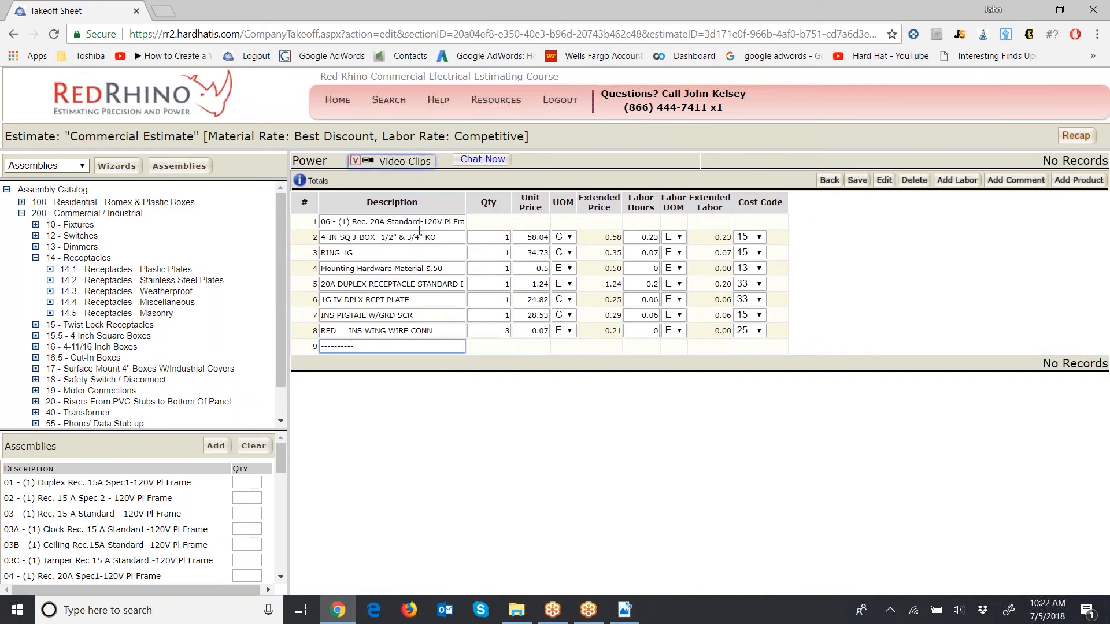
{"action": "left_click", "coordinate": [858, 179]}
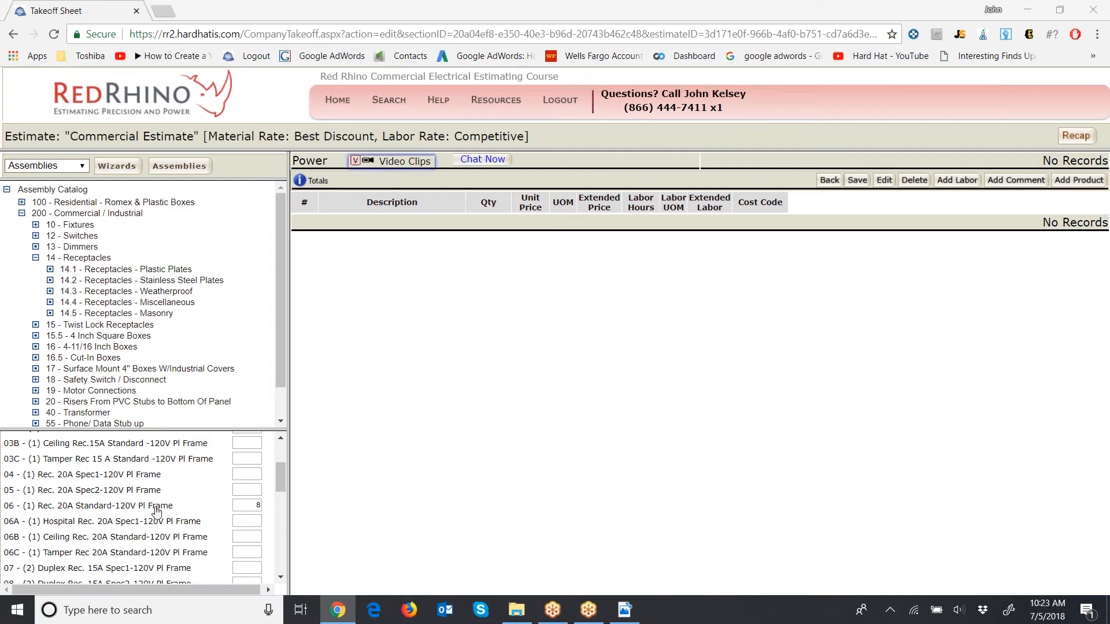
- Add the "06 - (1) Rec. 20A Standard-120V Pl Frame" assembly to the take-off with quantity 8 and save it
{"action": "left_click_drag", "start_coordinate": [280, 481], "coordinate": [279, 445]}
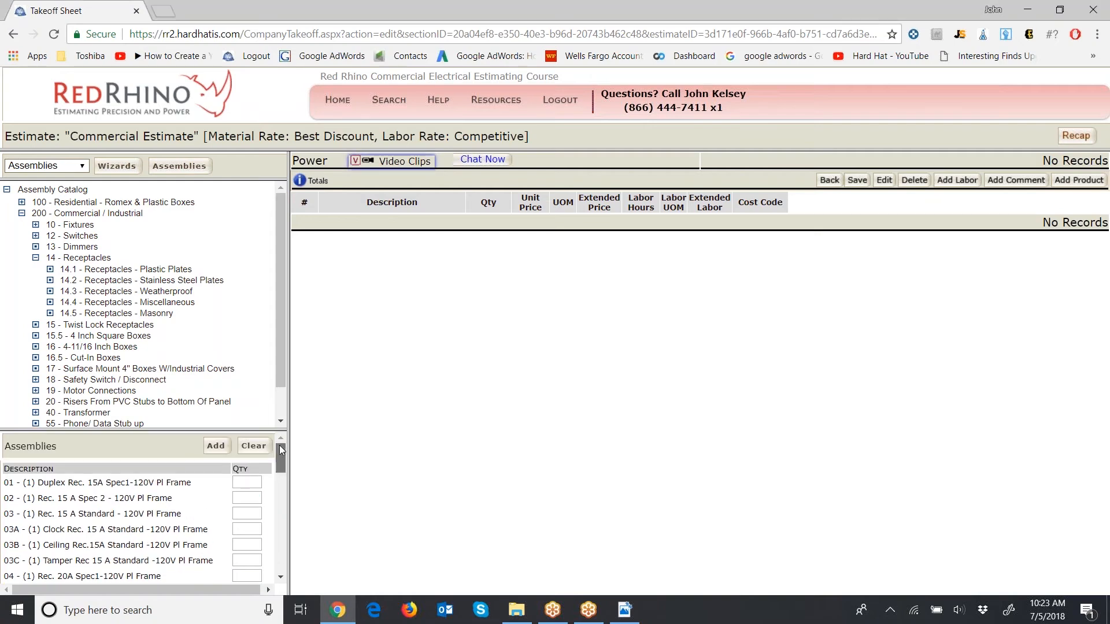
{"action": "left_click", "coordinate": [219, 447]}
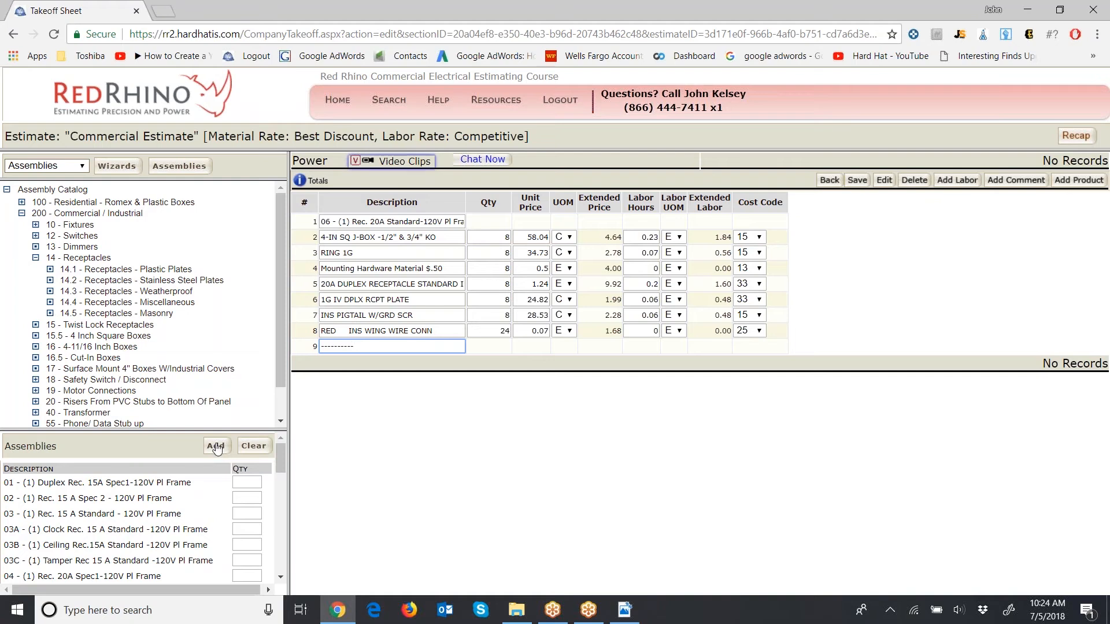
{"action": "left_click", "coordinate": [857, 180]}
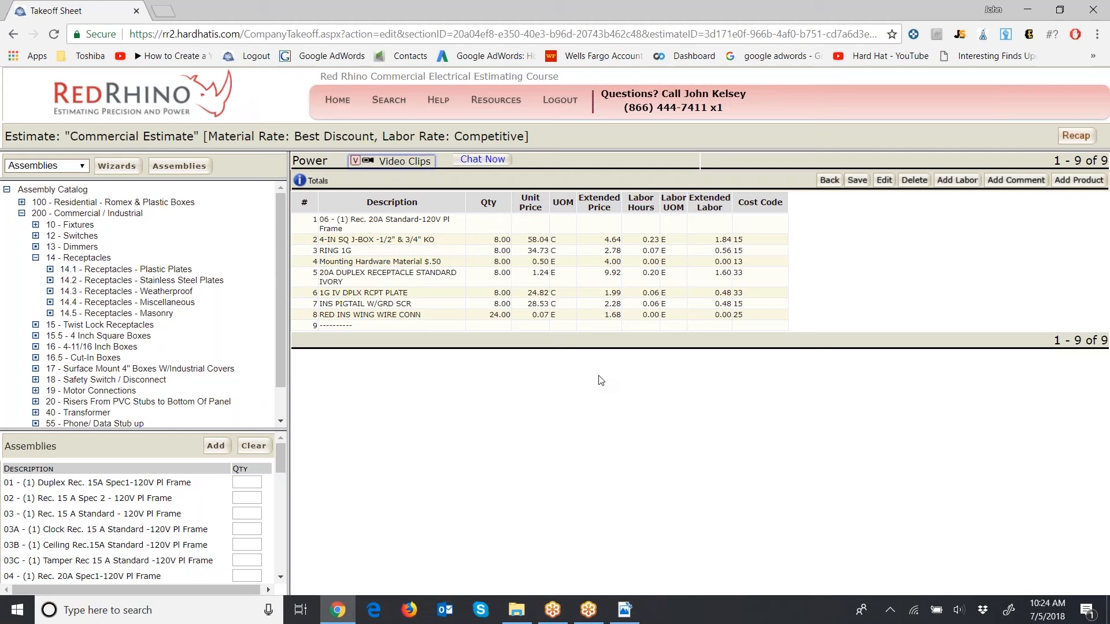
- Set the unit price of the Mounting Hardware Material line to 4.50 and save the take-off
{"action": "left_click", "coordinate": [446, 263]}
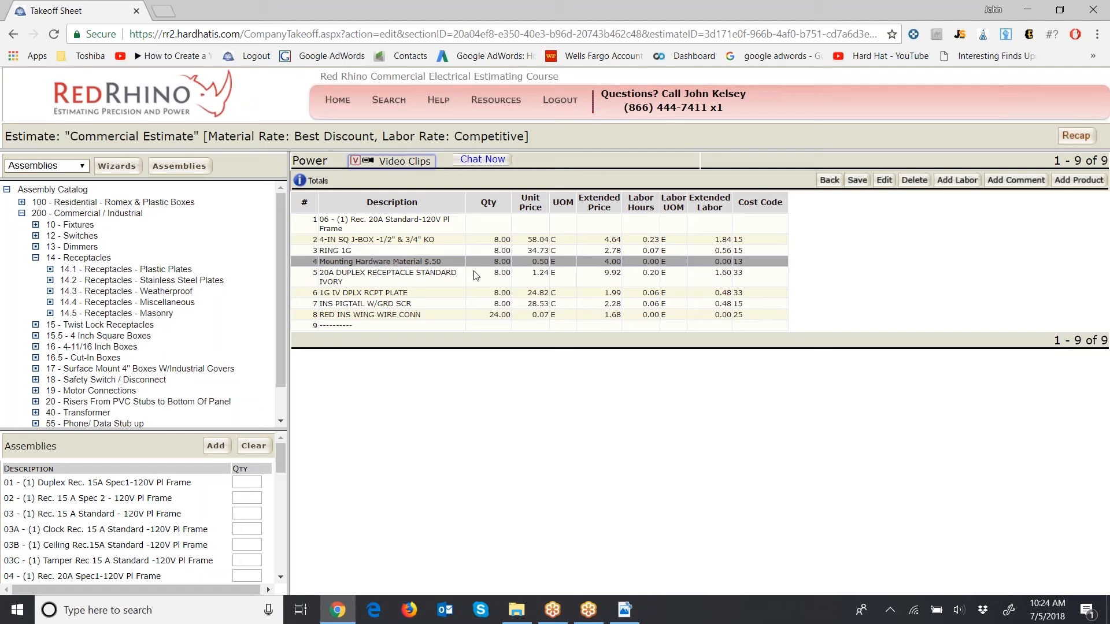
{"action": "left_click", "coordinate": [884, 181]}
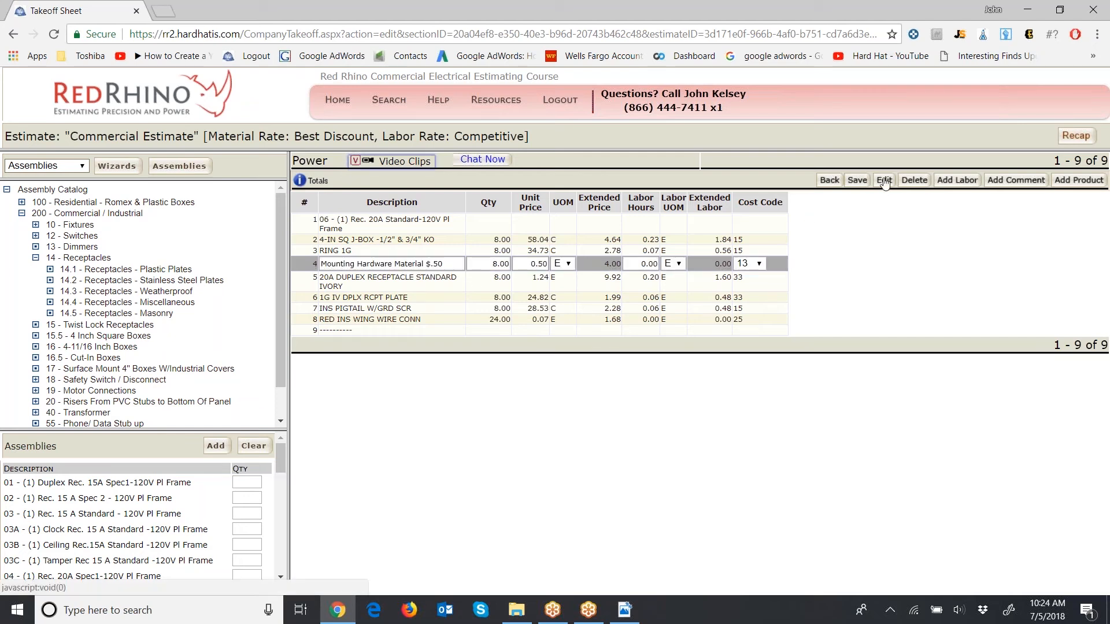
{"action": "left_click", "coordinate": [538, 263]}
{"action": "key", "text": "BackSpace"}
{"action": "type", "text": "4"}
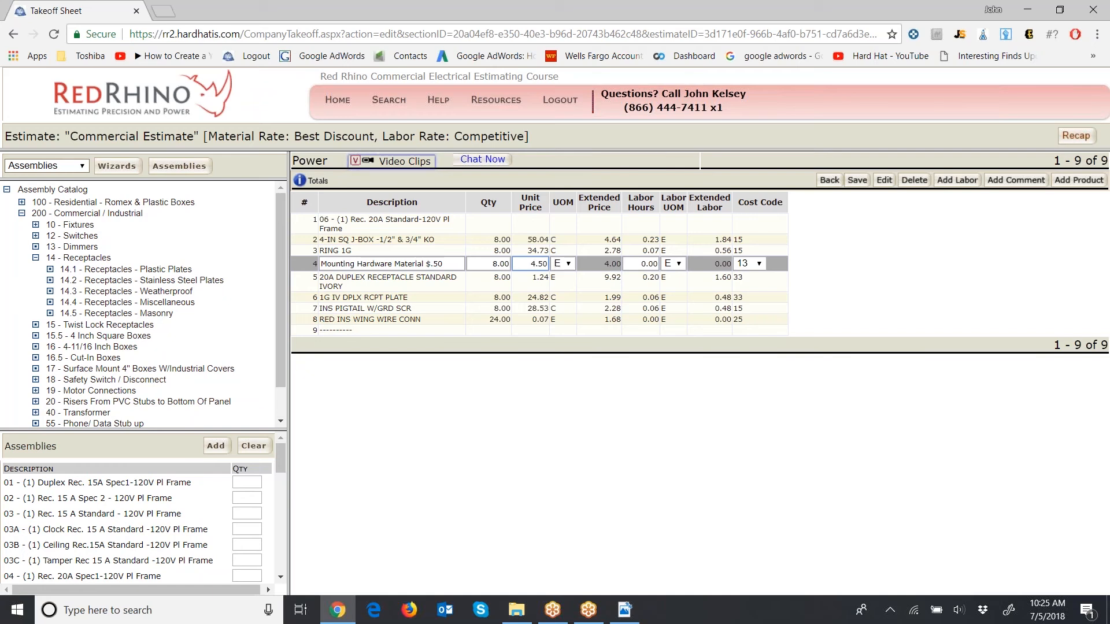
{"action": "left_click", "coordinate": [859, 181]}
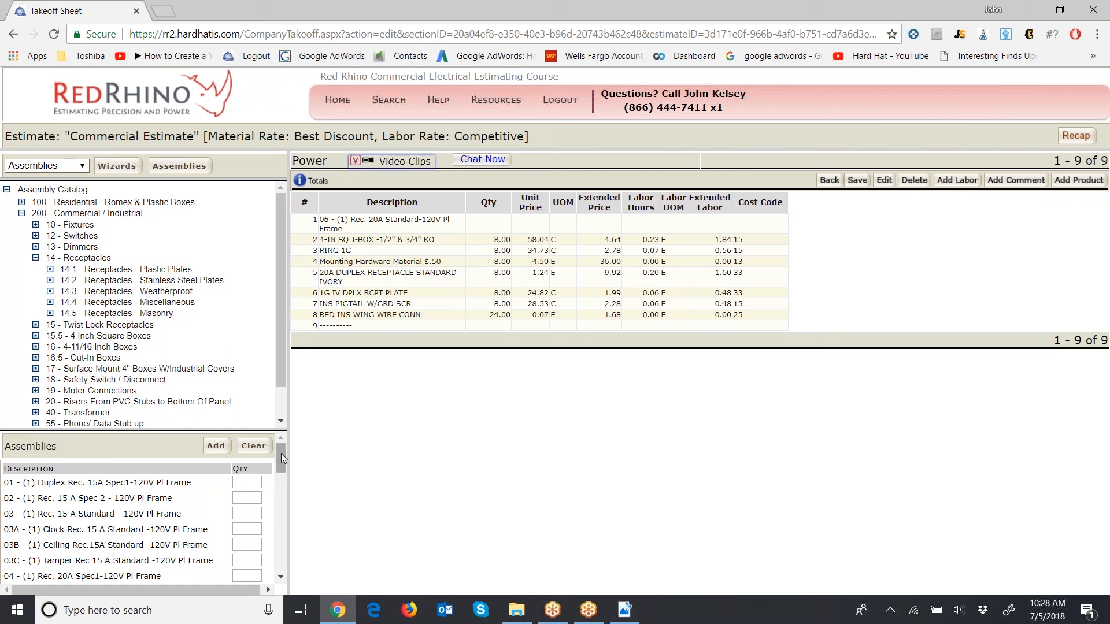
- Add the "12 - (2) Duplex Rec. 20A Standard -120V Pl Frame" assembly to the take-off with quantity 2 and save it
{"action": "left_click_drag", "start_coordinate": [281, 453], "coordinate": [278, 492]}
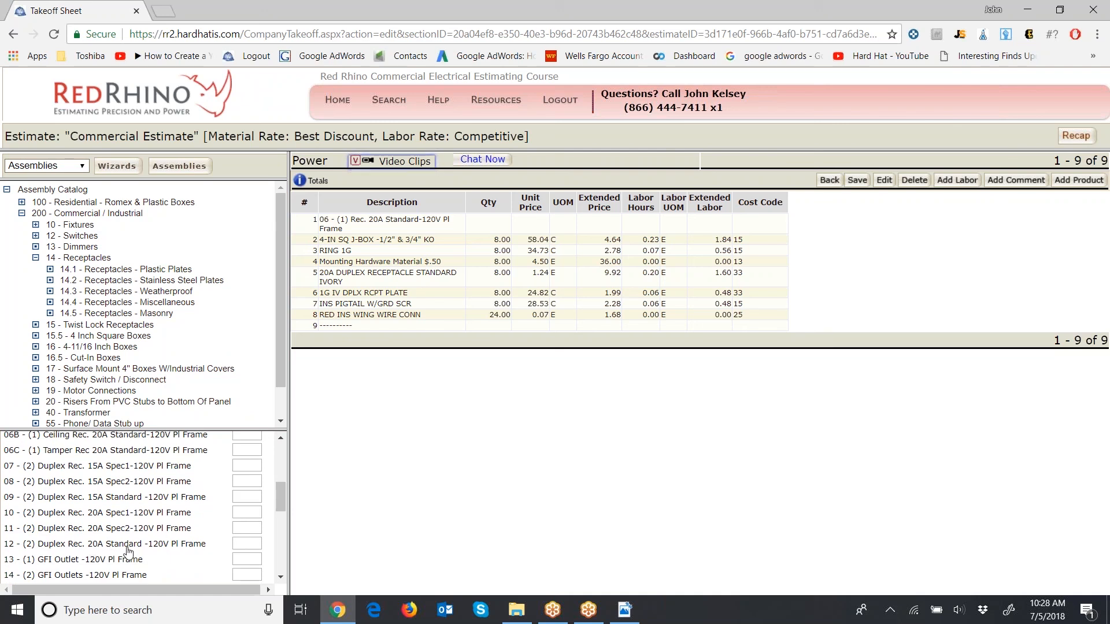
{"action": "left_click", "coordinate": [239, 542]}
{"action": "type", "text": "2"}
{"action": "left_click_drag", "start_coordinate": [282, 506], "coordinate": [282, 462]}
{"action": "left_click", "coordinate": [217, 453]}
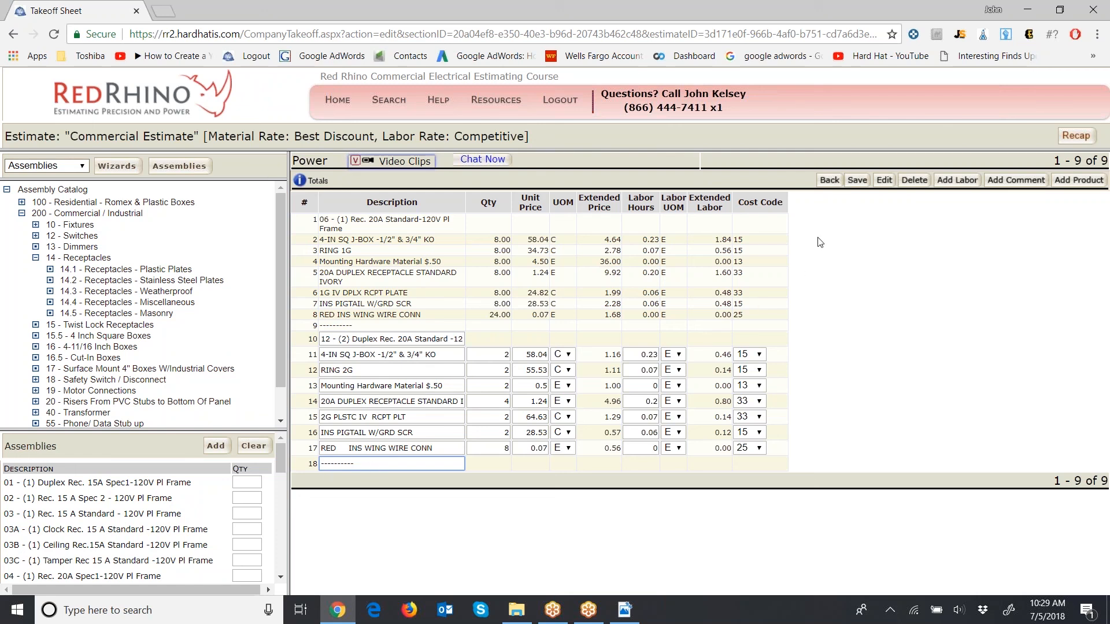
{"action": "left_click", "coordinate": [858, 181]}
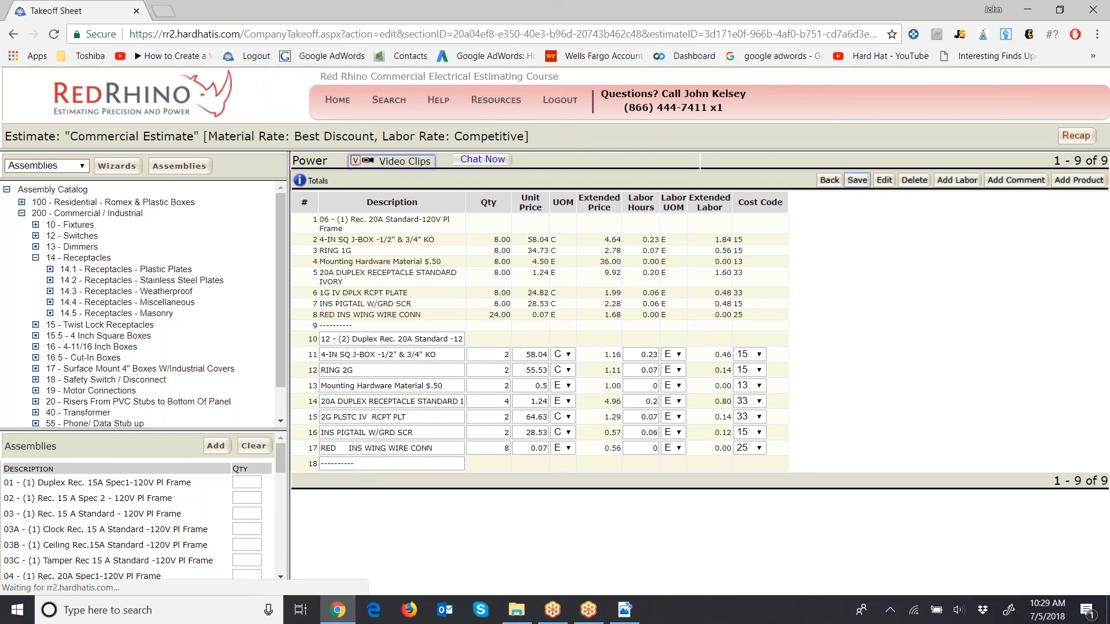